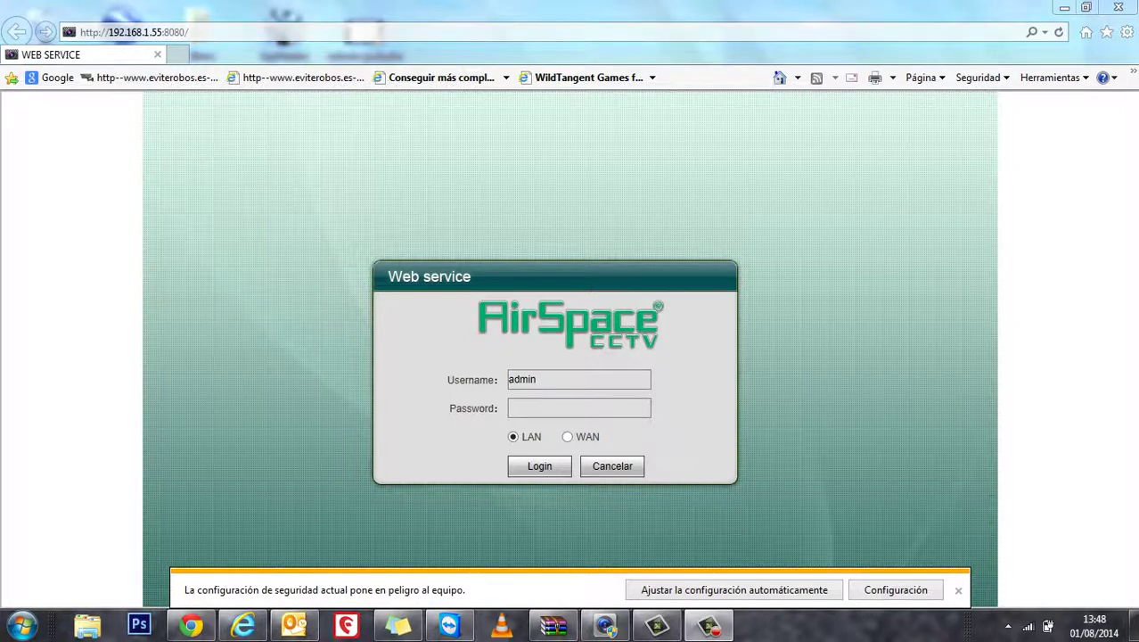
# Log in to the DVR with the admin password to reach the four-camera live view
pyautogui.click(134, 32)
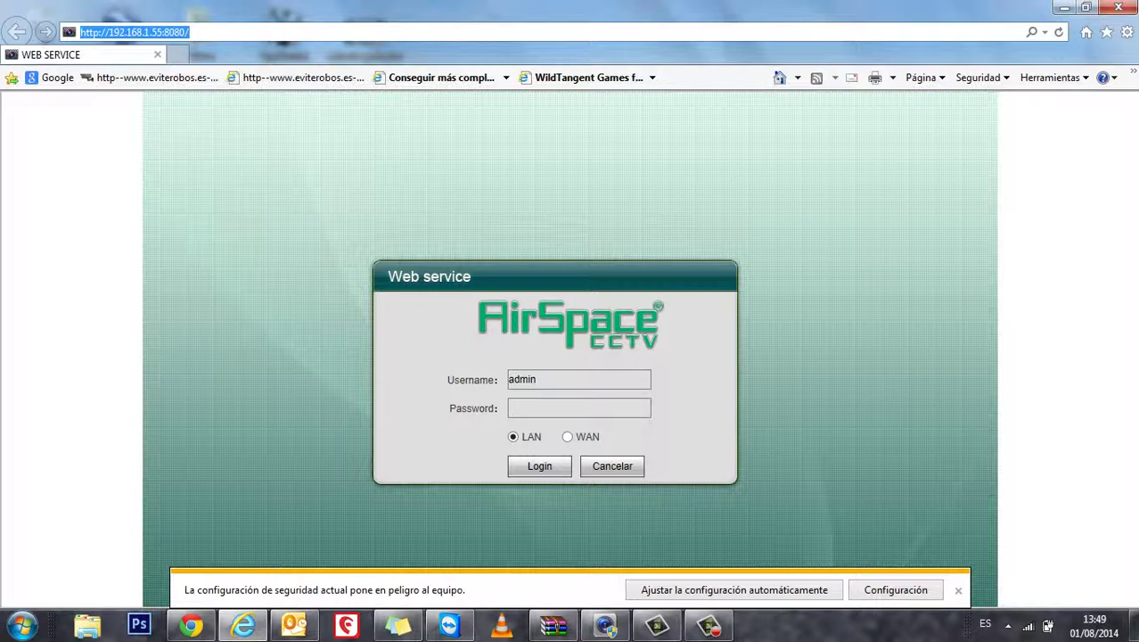
pyautogui.click(579, 407)
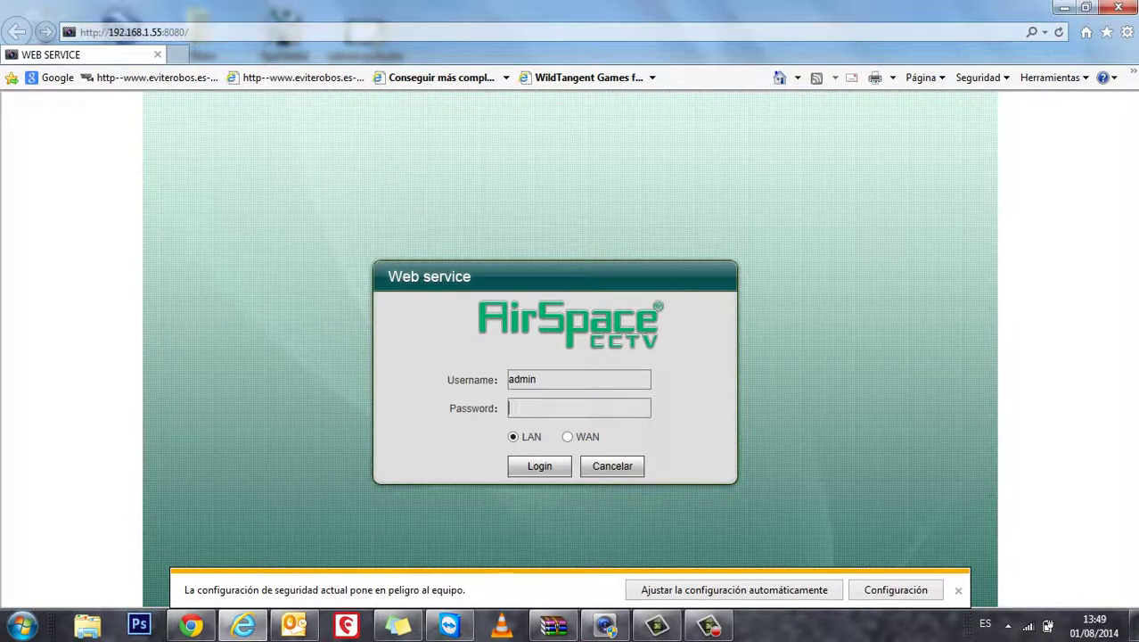
pyautogui.write('12345')
pyautogui.press('Return')
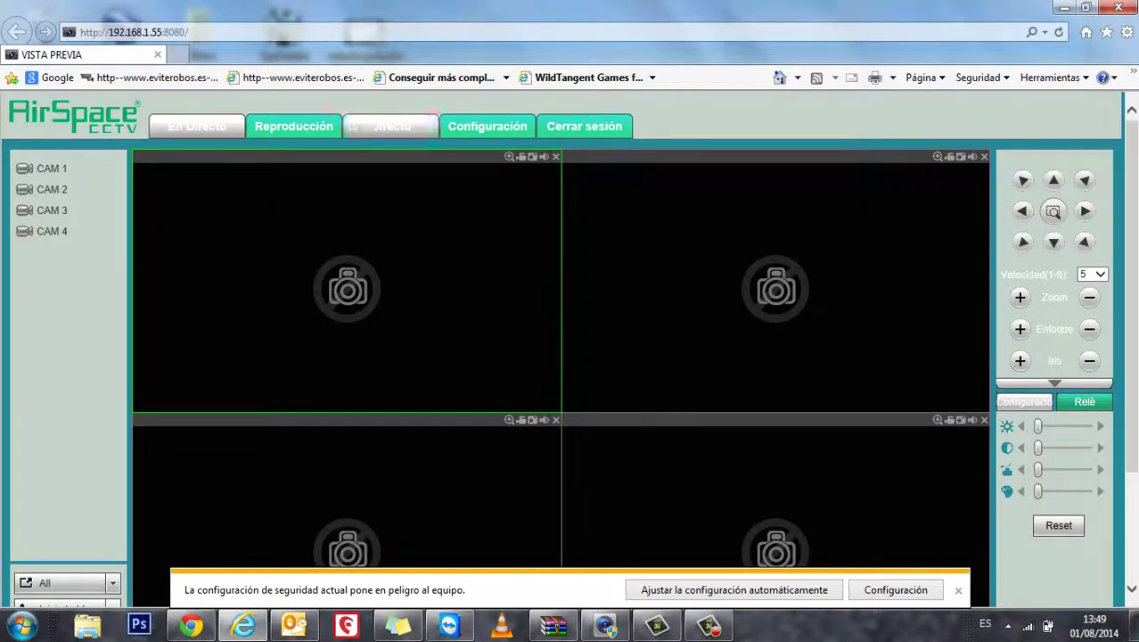
# Go to Configuración and open the Video Detectar motion-detection settings for channel 1
pyautogui.click(488, 125)
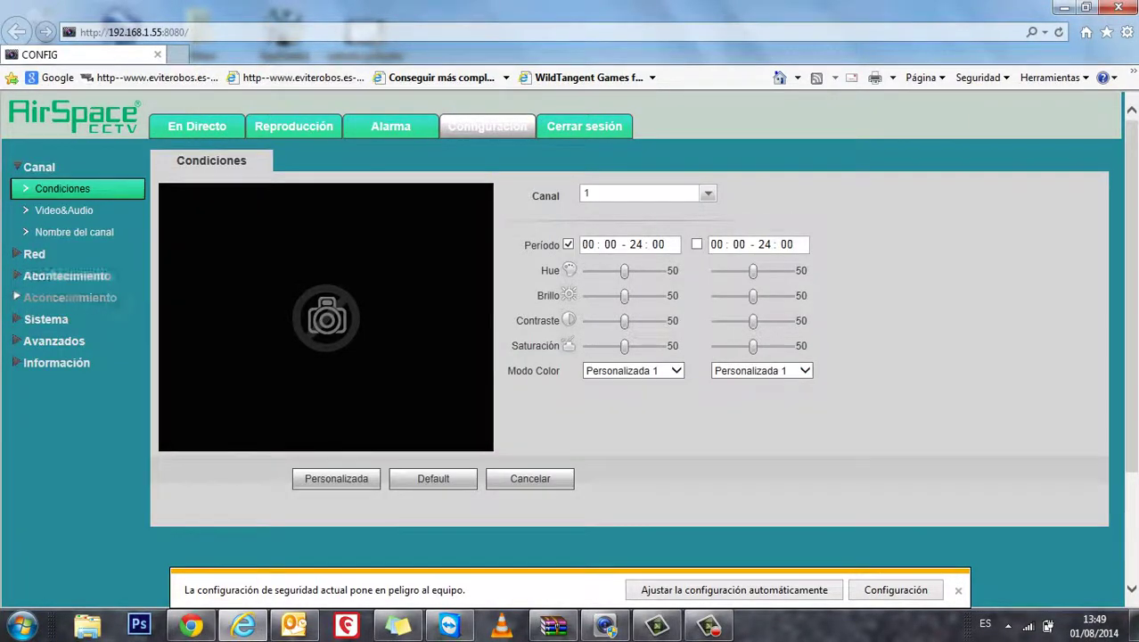
pyautogui.click(67, 275)
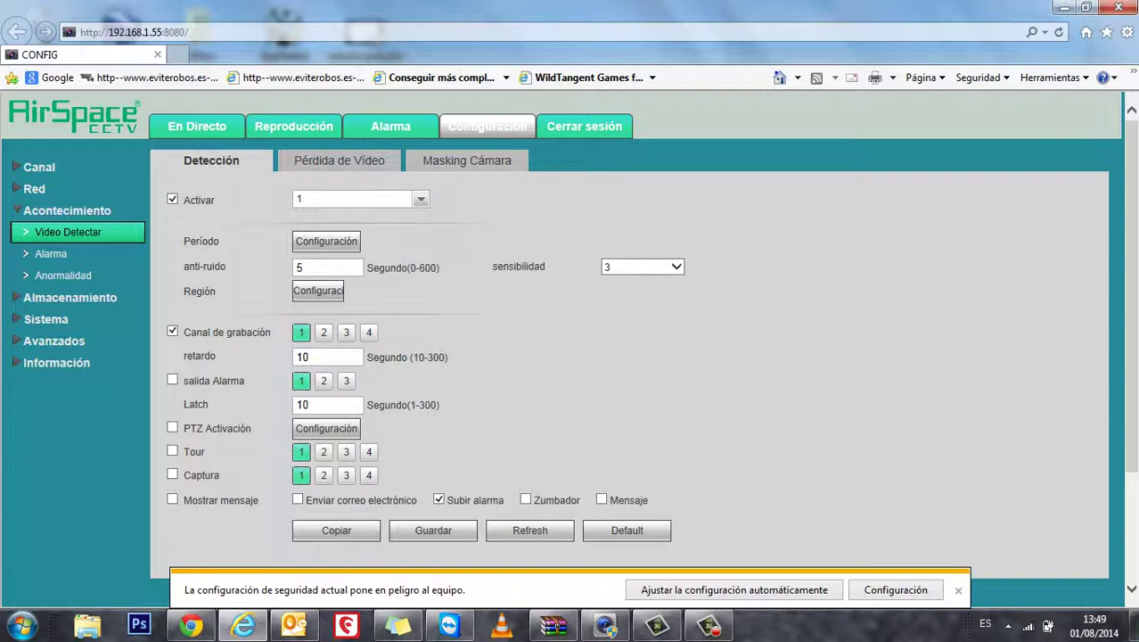
pyautogui.click(419, 199)
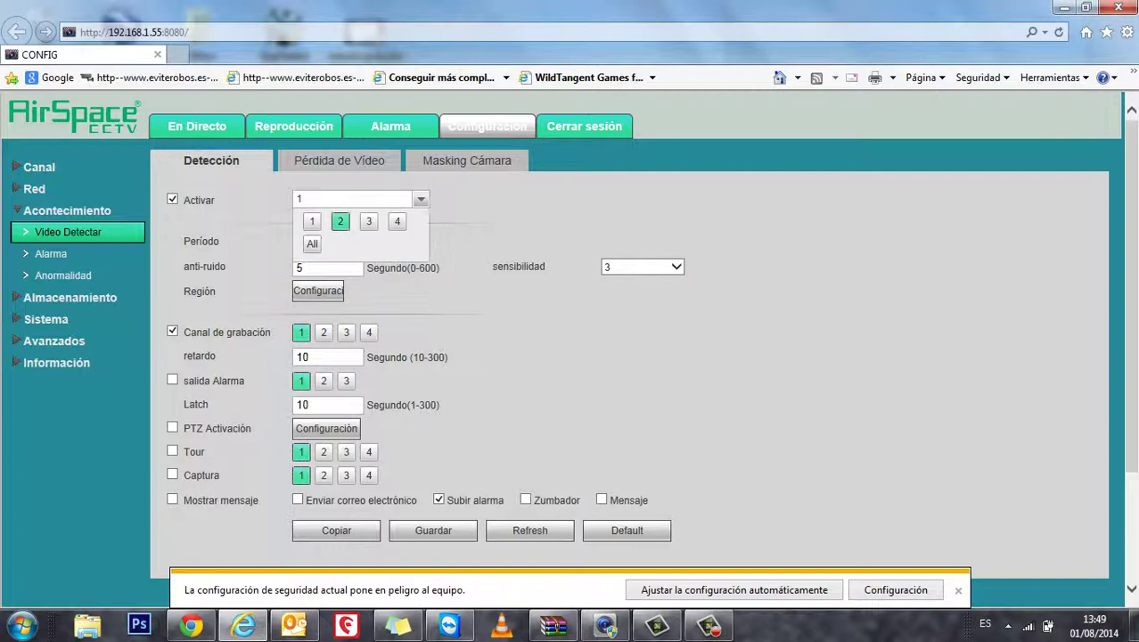
pyautogui.click(340, 221)
pyautogui.click(420, 200)
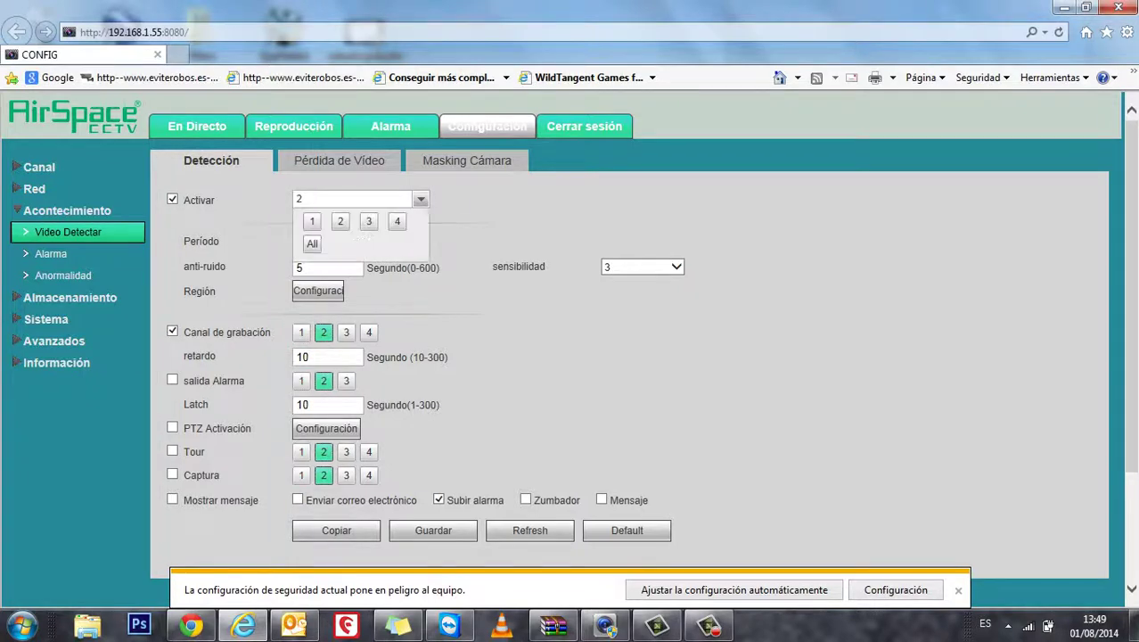
pyautogui.click(368, 221)
pyautogui.click(419, 199)
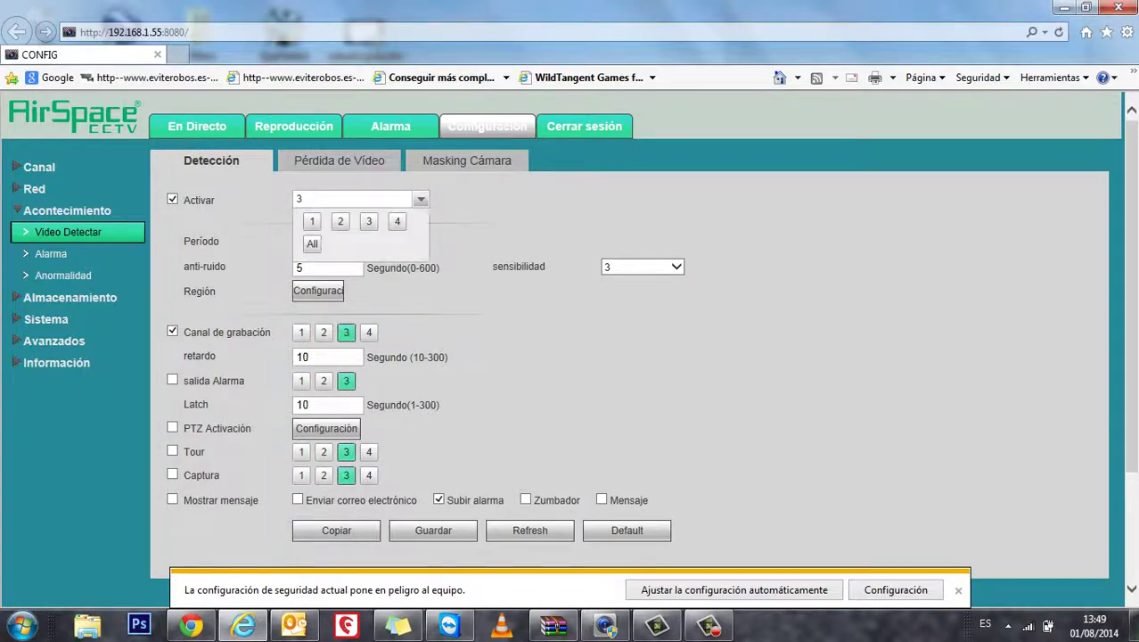
pyautogui.click(311, 221)
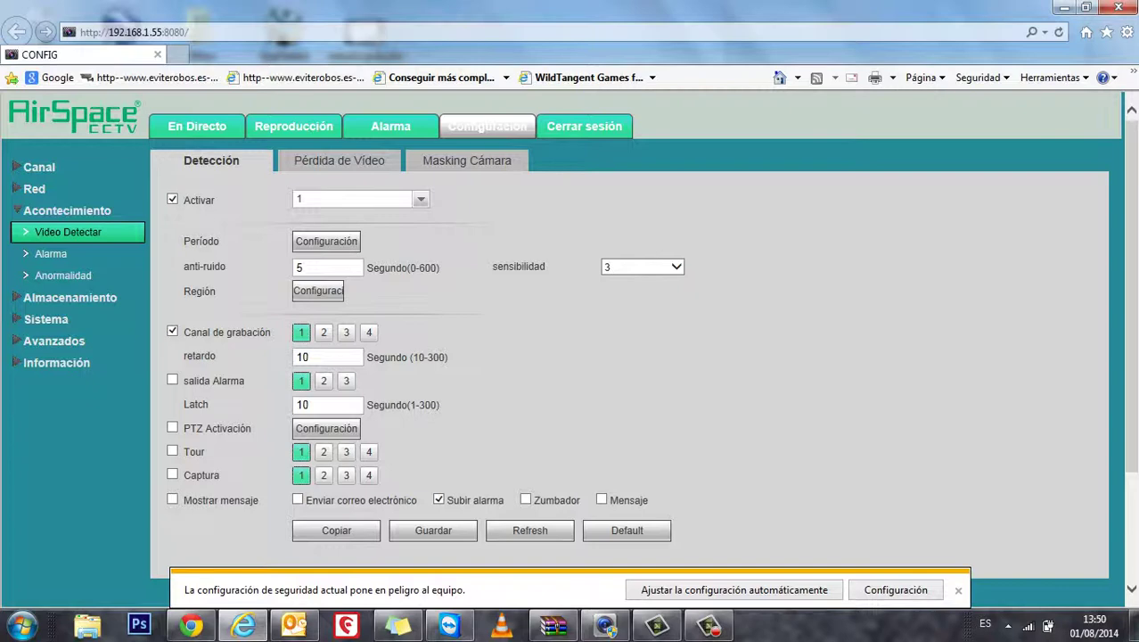
pyautogui.click(338, 160)
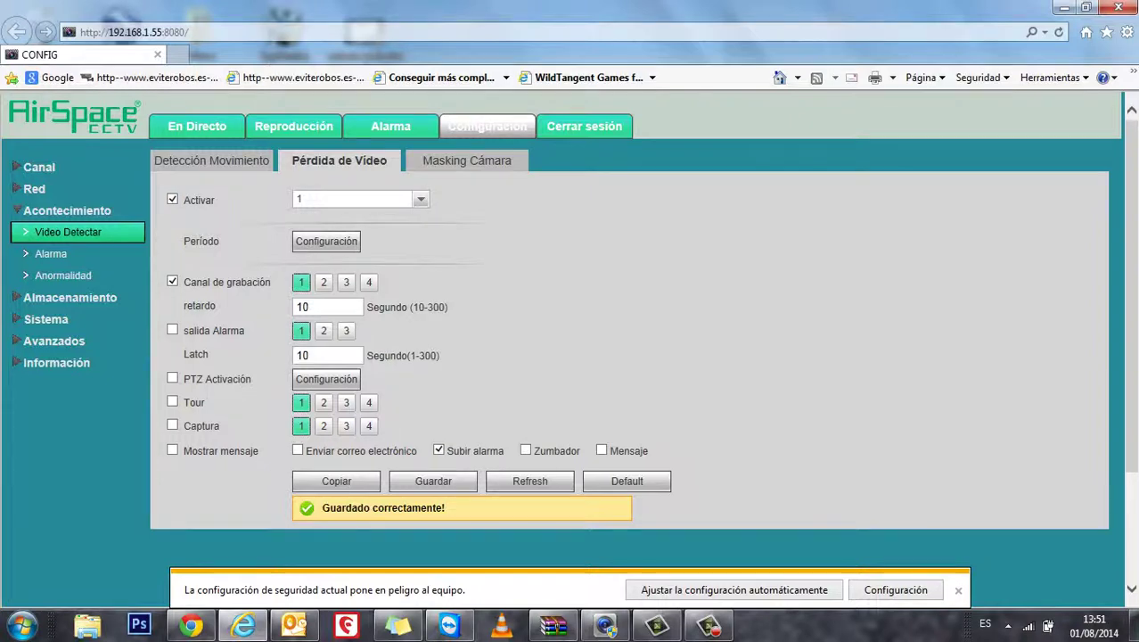
# Save channel 1's Masking Cámara alarm settings with activation on and sensitivity 3
pyautogui.click(466, 160)
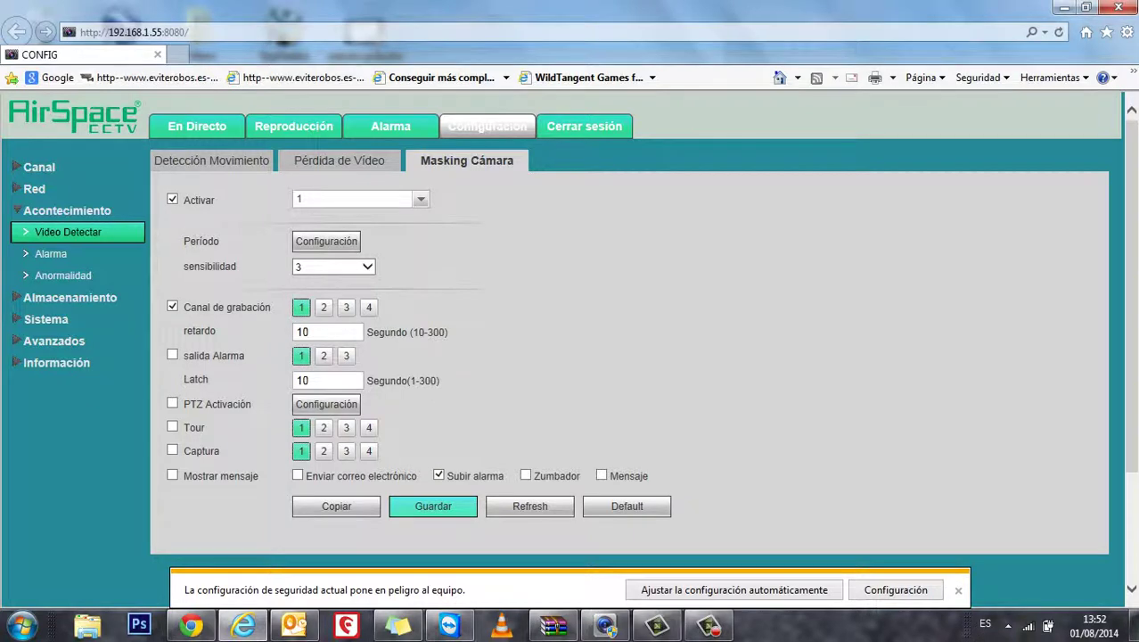
pyautogui.click(433, 505)
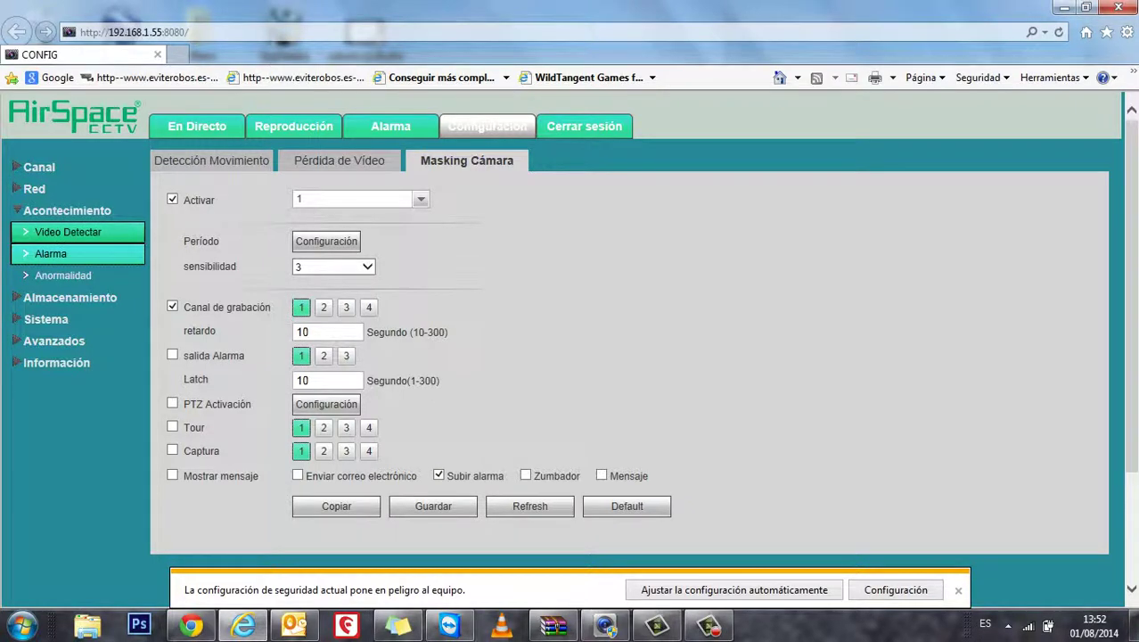
# Save the local alarm settings, then bring up channel 1's Almacenamiento > Calendario schedule
pyautogui.click(54, 253)
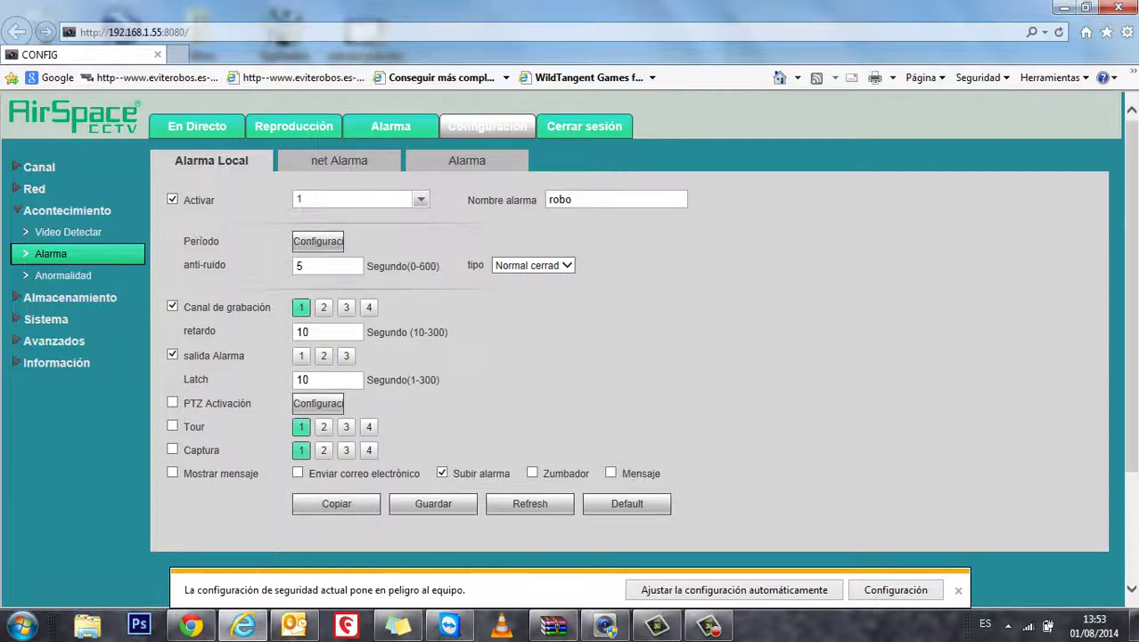
pyautogui.click(433, 504)
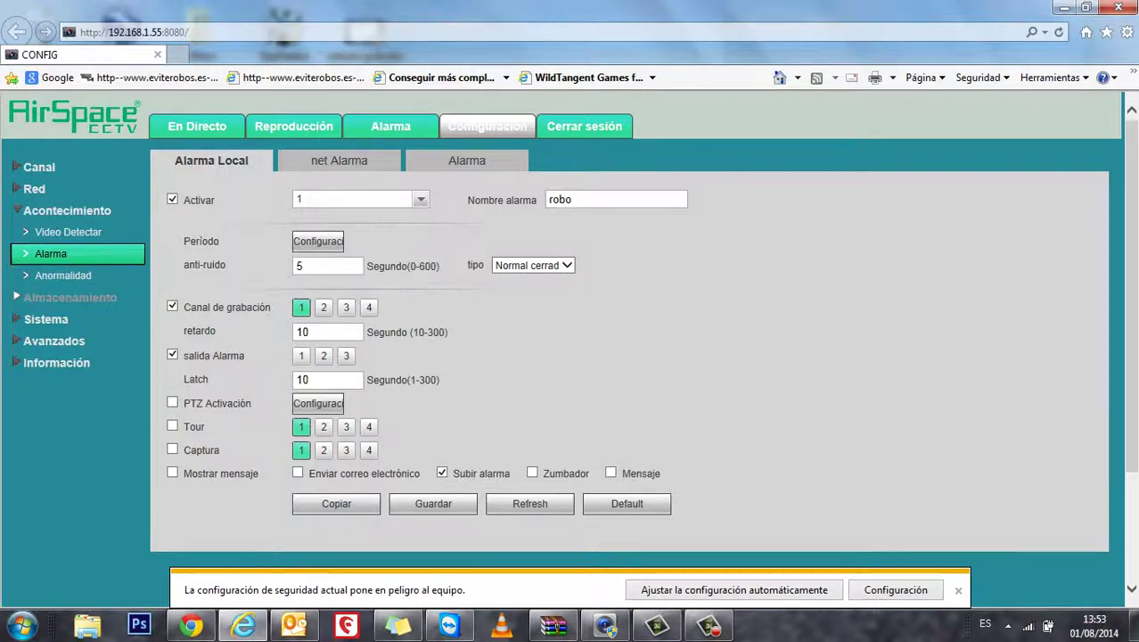
pyautogui.click(69, 297)
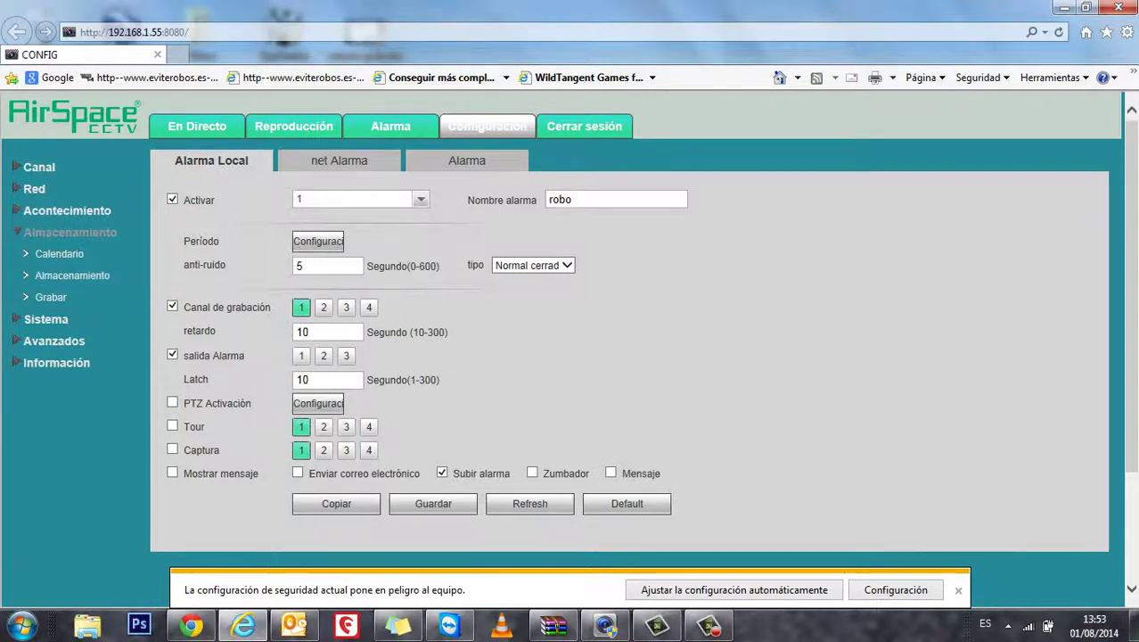
pyautogui.click(59, 253)
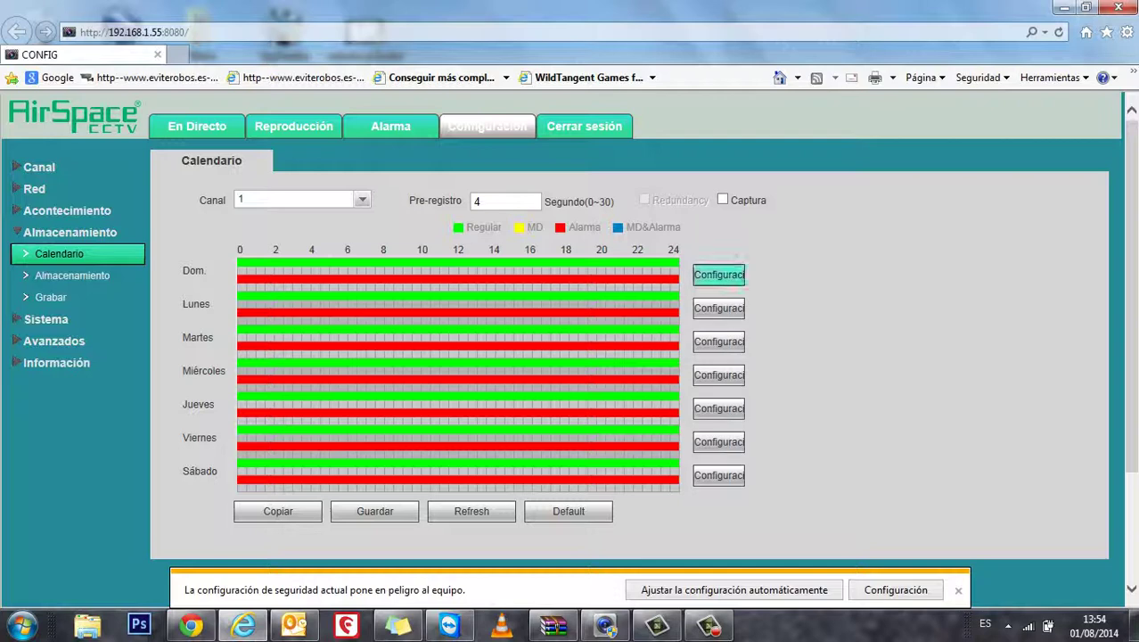
# Add MD recording to Sunday's Período 1, apply it to all days, and save
pyautogui.click(718, 274)
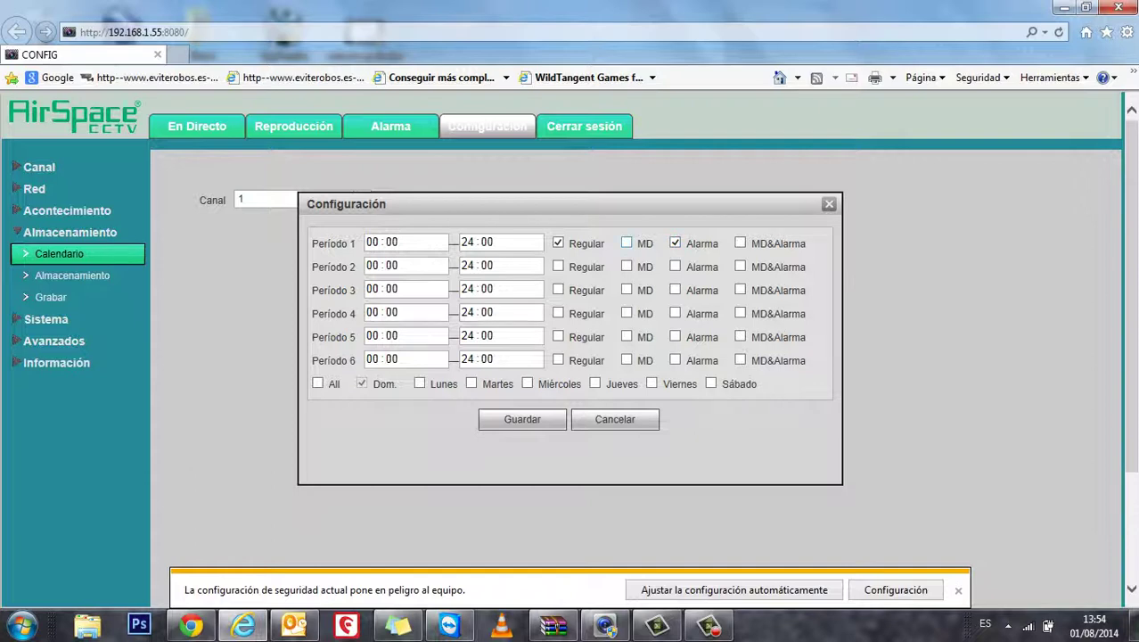
pyautogui.click(627, 243)
pyautogui.click(527, 383)
pyautogui.click(472, 383)
pyautogui.click(594, 383)
pyautogui.click(710, 383)
pyautogui.click(523, 419)
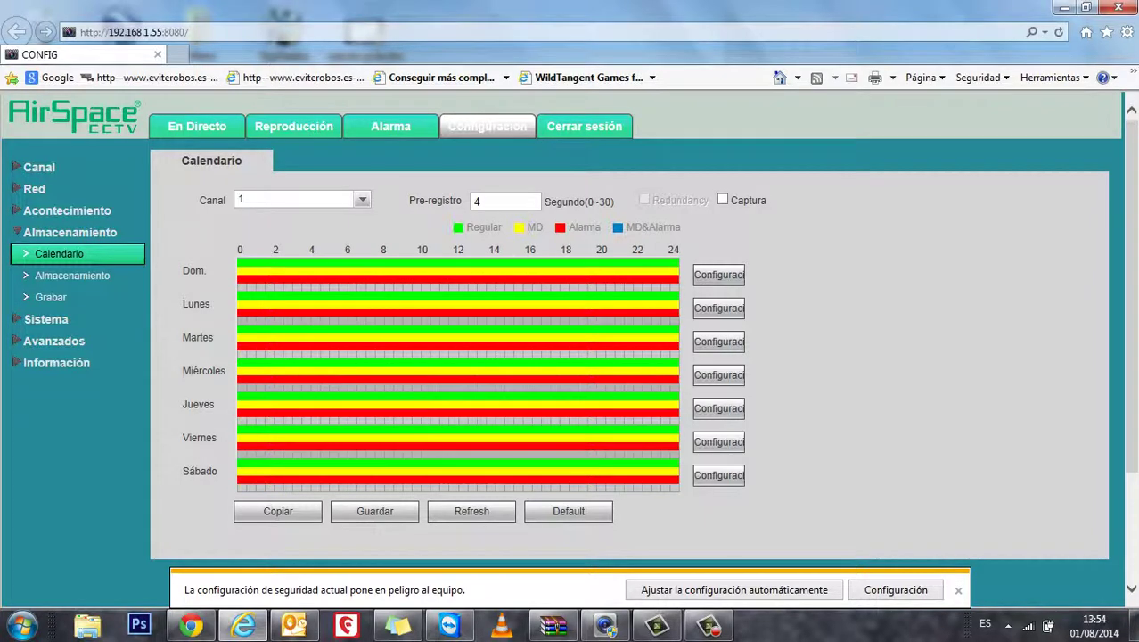
# Copy channel 1's recording calendar to all channels
pyautogui.hotkey('alt', 'Down')
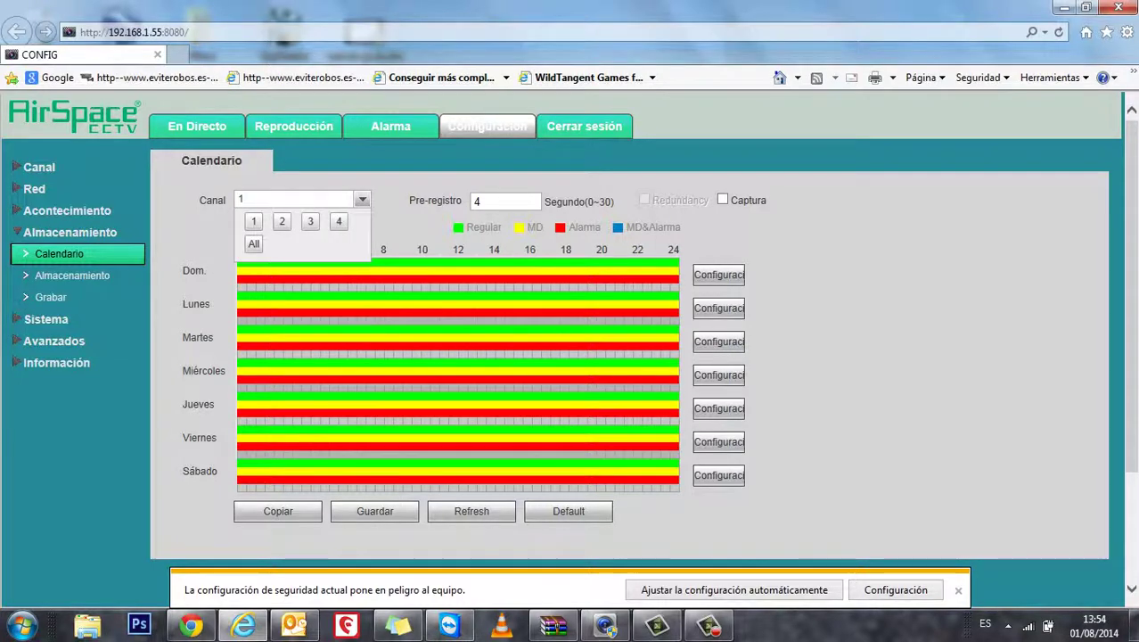
pyautogui.press('Escape')
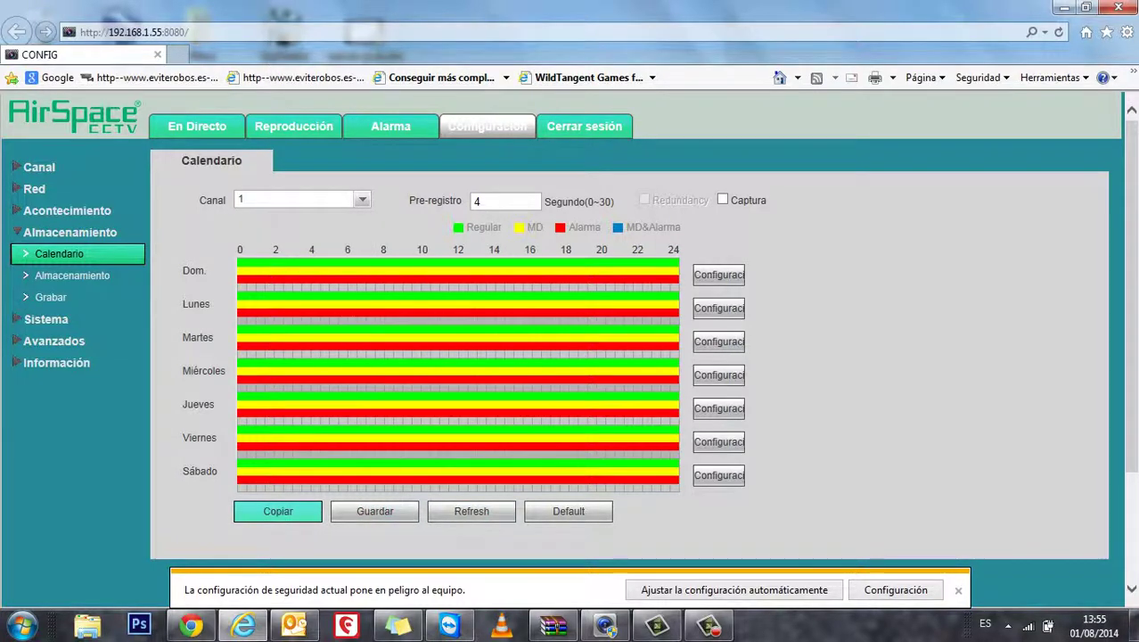
pyautogui.click(278, 511)
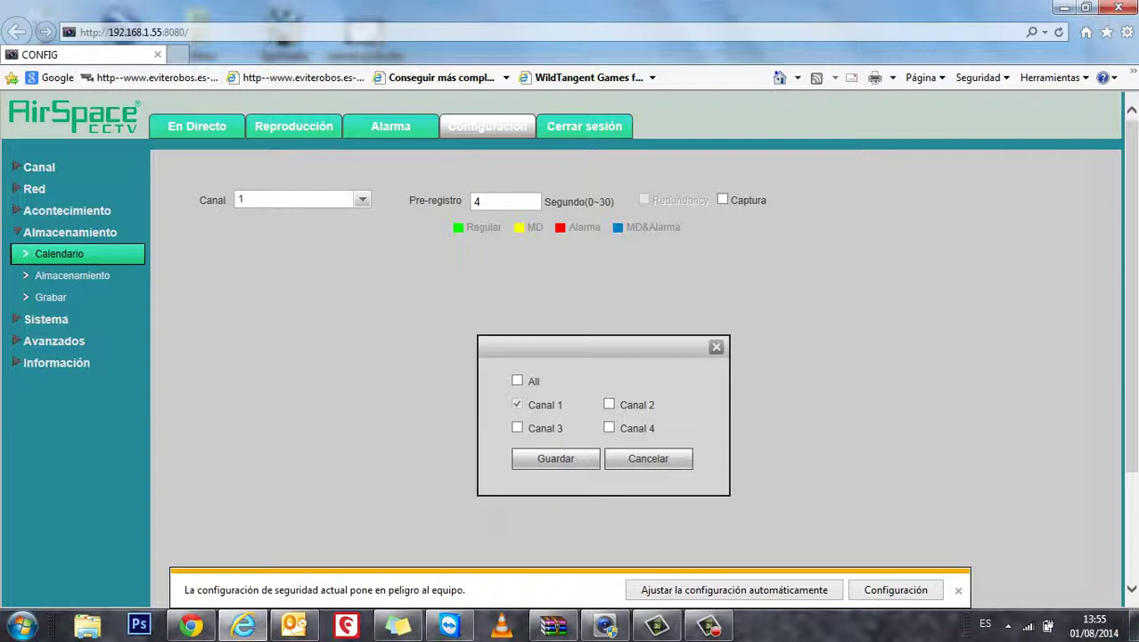
pyautogui.click(517, 381)
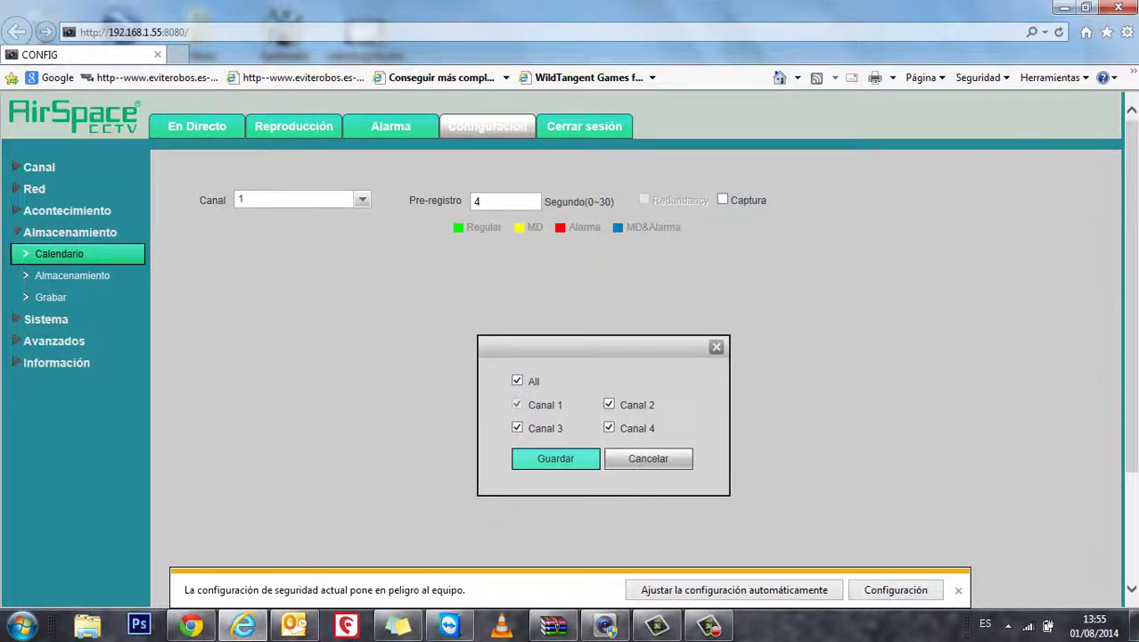
pyautogui.click(555, 458)
# Check the calendars of channels 2 and 3, then return to channel 1
pyautogui.click(361, 200)
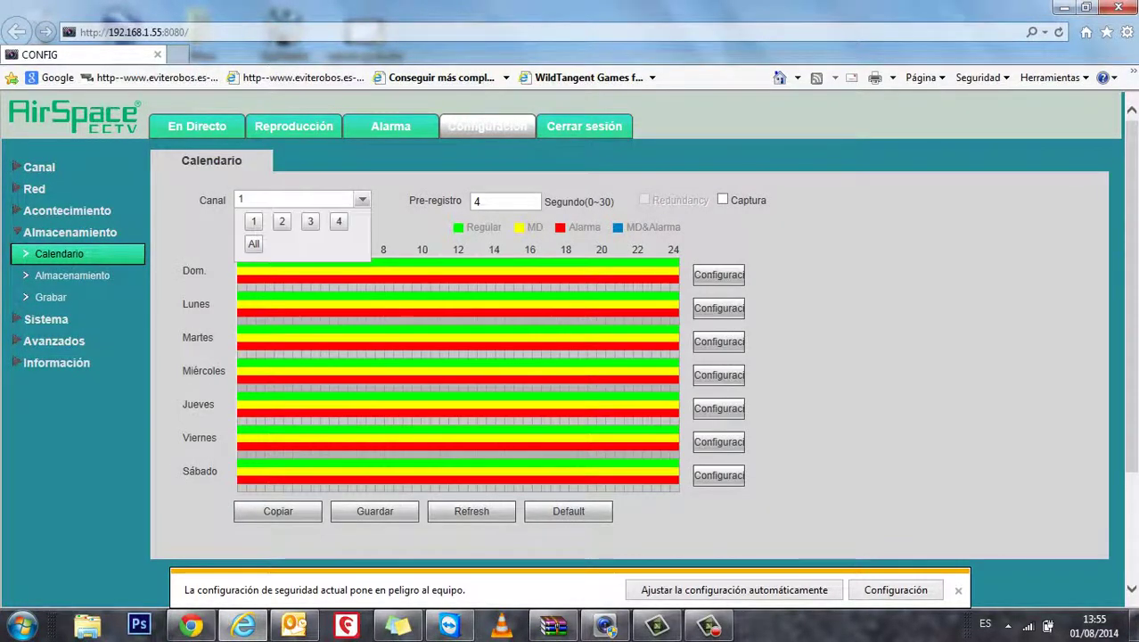
pyautogui.click(282, 221)
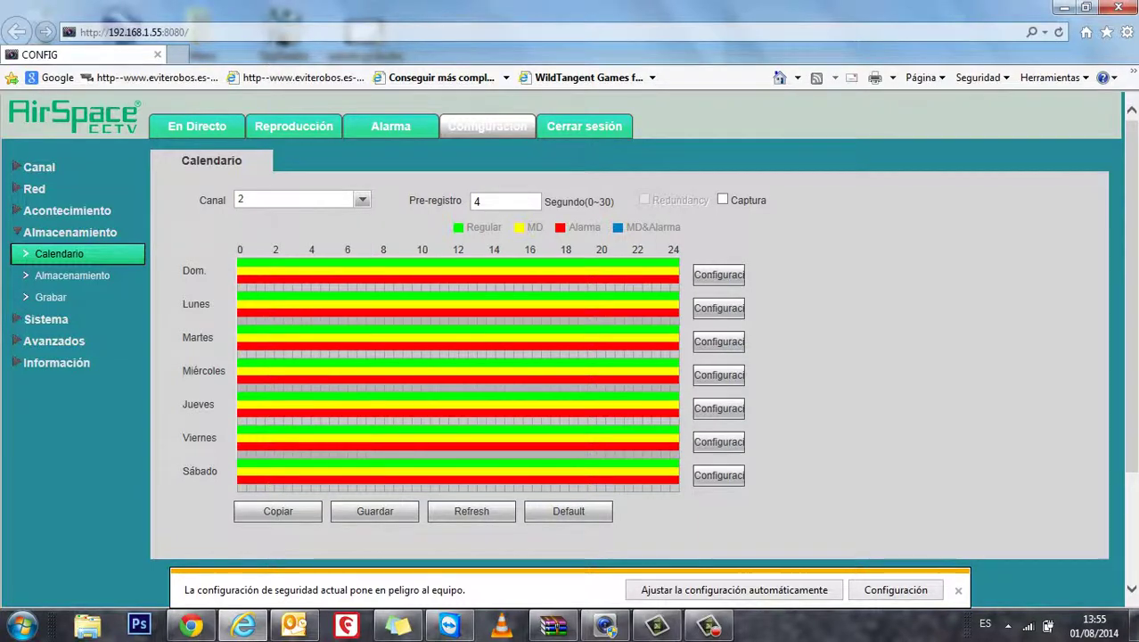
pyautogui.click(361, 199)
pyautogui.click(307, 220)
pyautogui.click(361, 200)
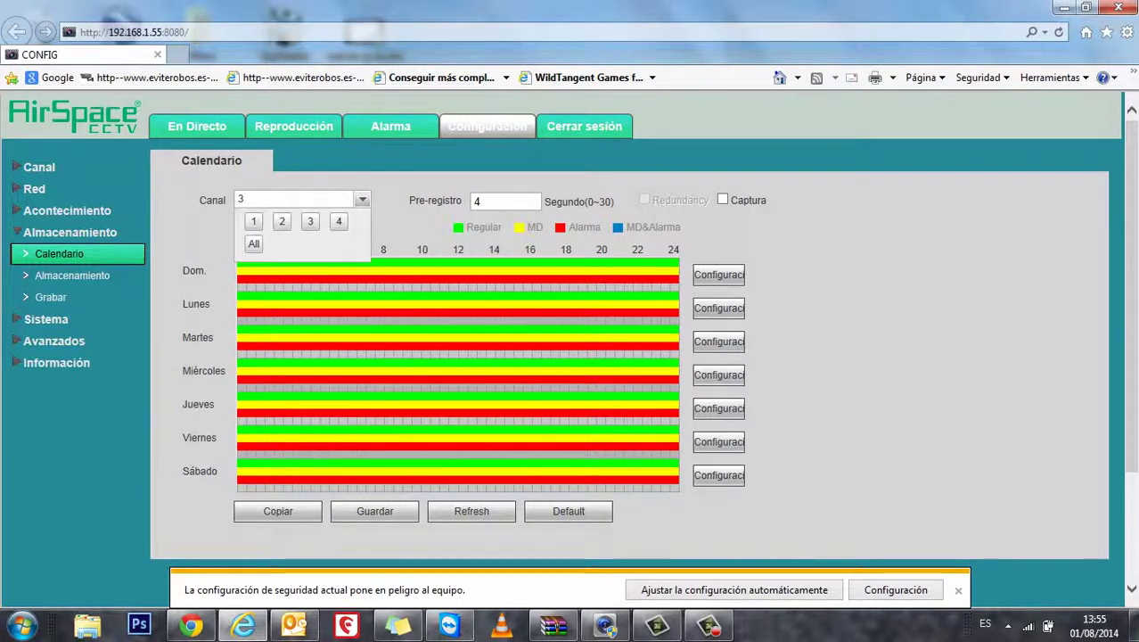
pyautogui.click(255, 221)
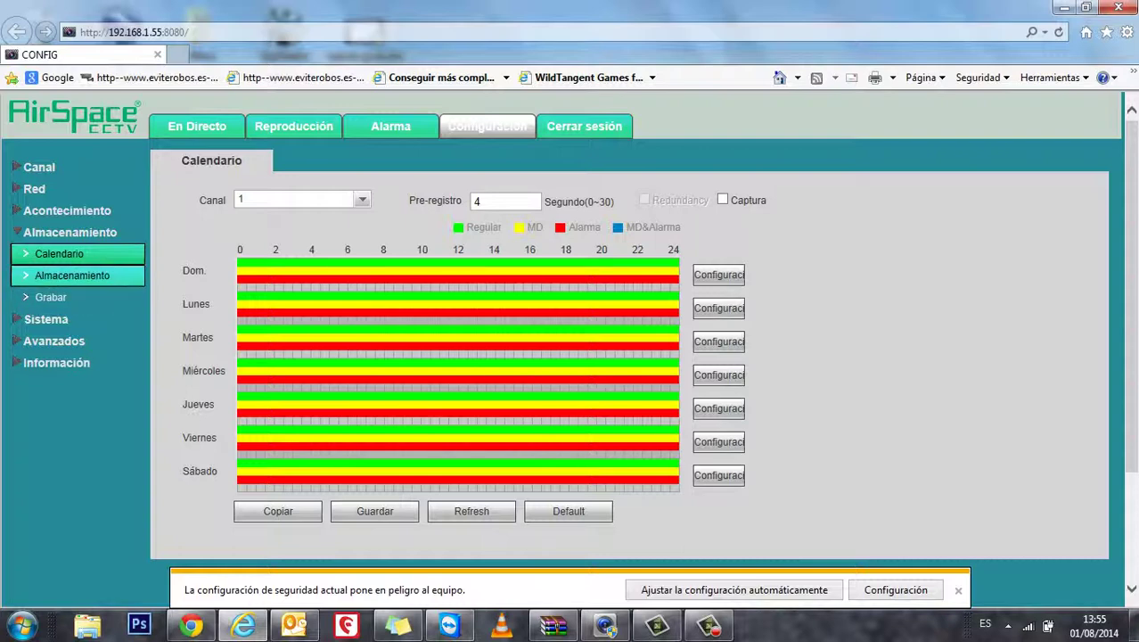
# Open the Grabar record-mode page under Almacenamiento
pyautogui.click(53, 297)
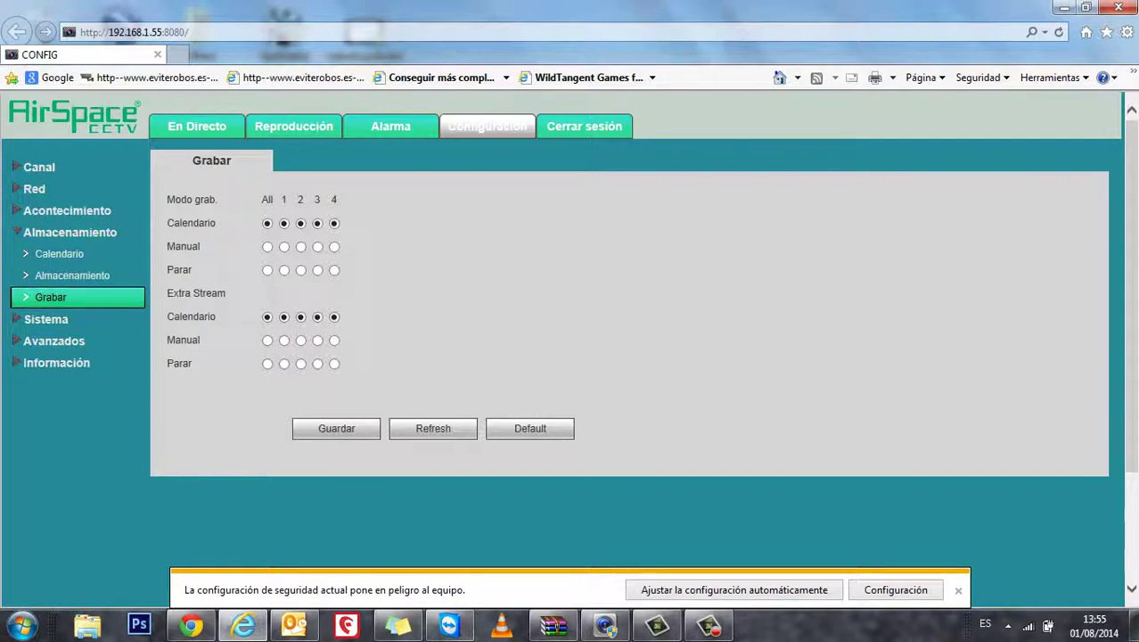
# Save Calendario record mode for all four channels on main and extra streams
pyautogui.click(336, 428)
pyautogui.click(709, 625)
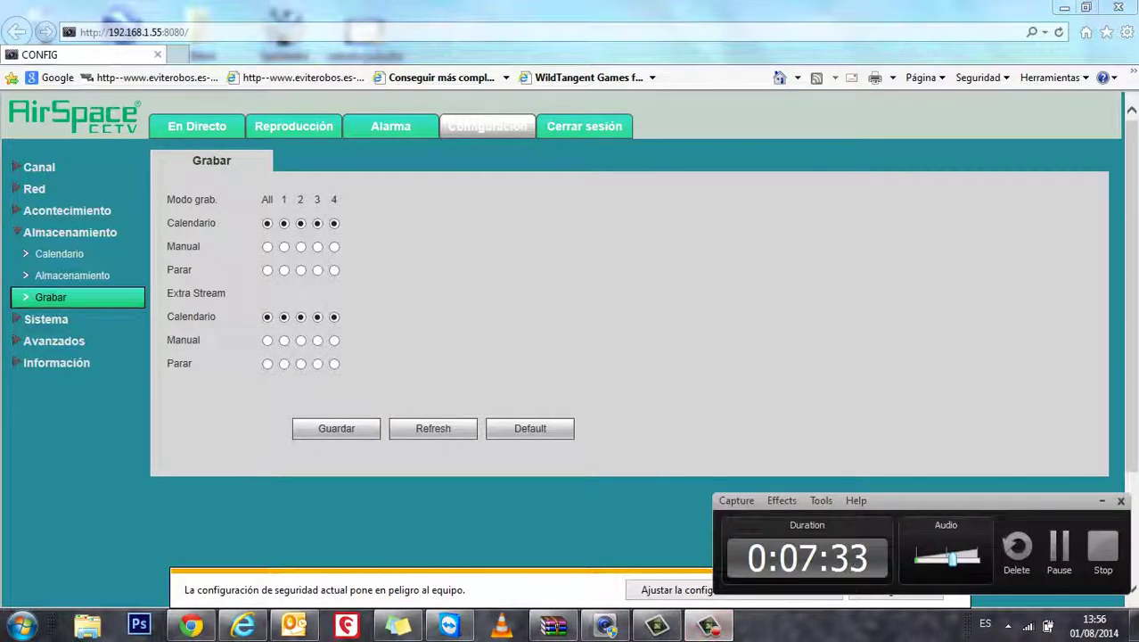